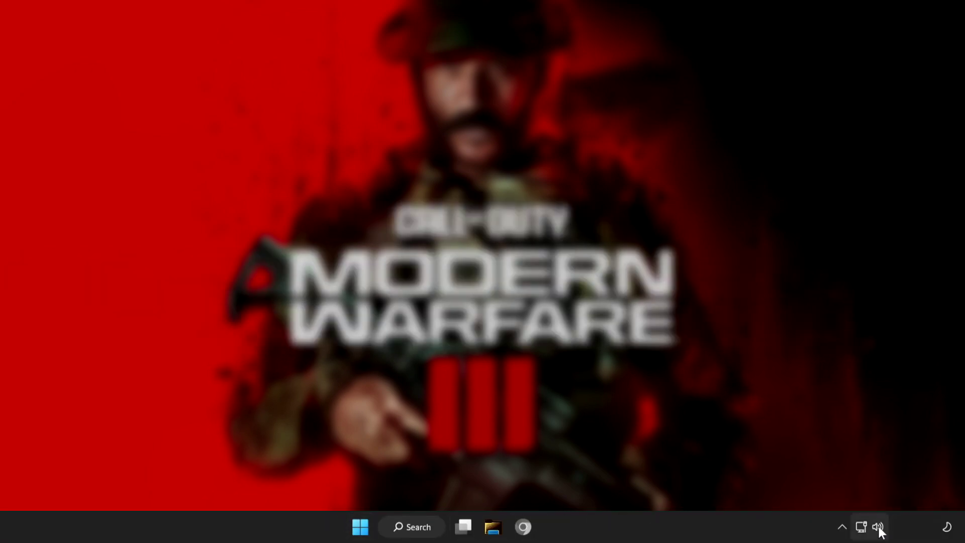
- Switch the sound output from CABLE Input to Speakers (High Definition Audio Device) in Quick Settings
left_click(879, 527)
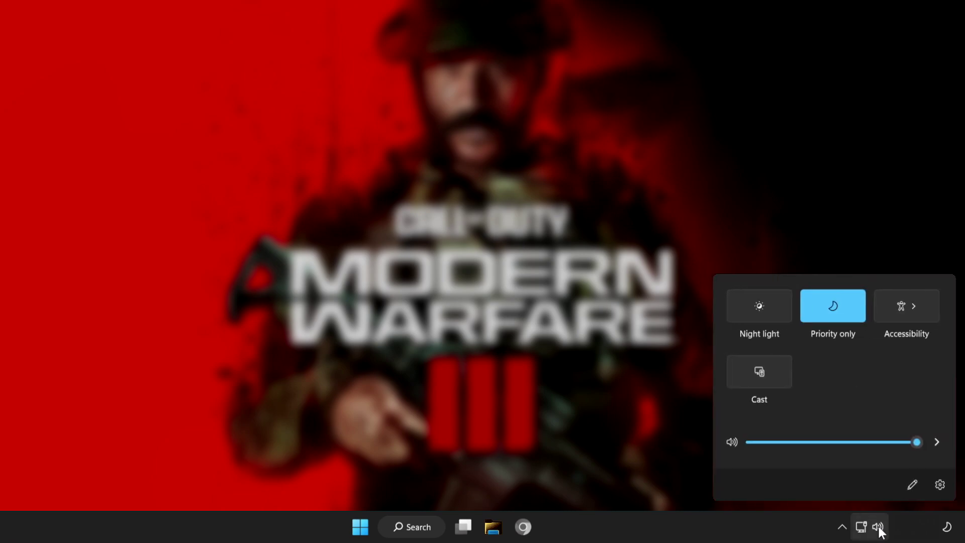
left_click(937, 443)
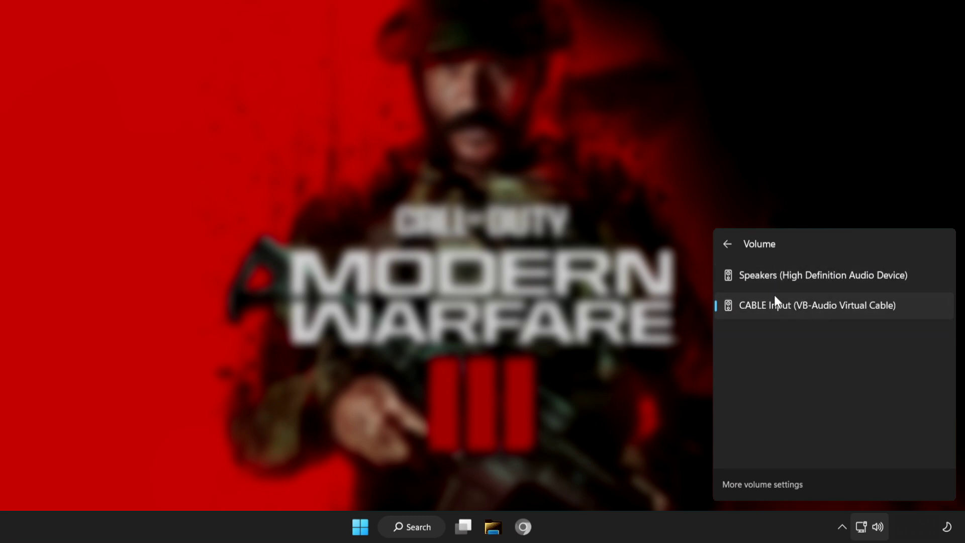
left_click(800, 281)
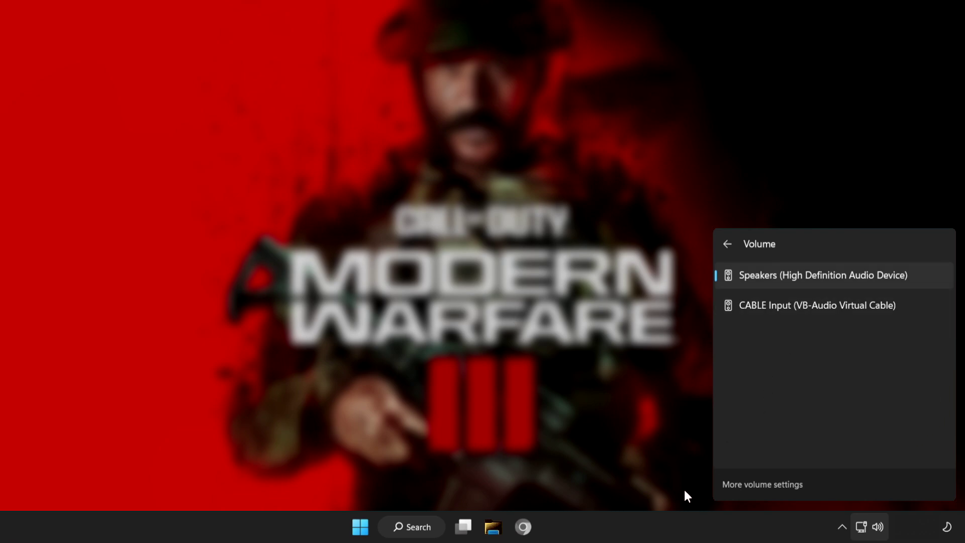
- Dismiss the device list and restart the PC from the Start menu's Power options
left_click(284, 537)
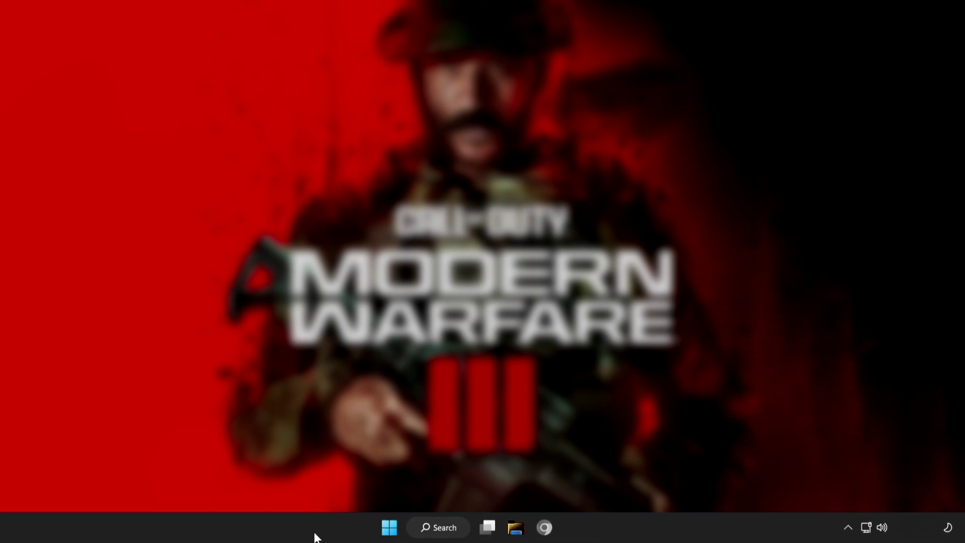
left_click(404, 530)
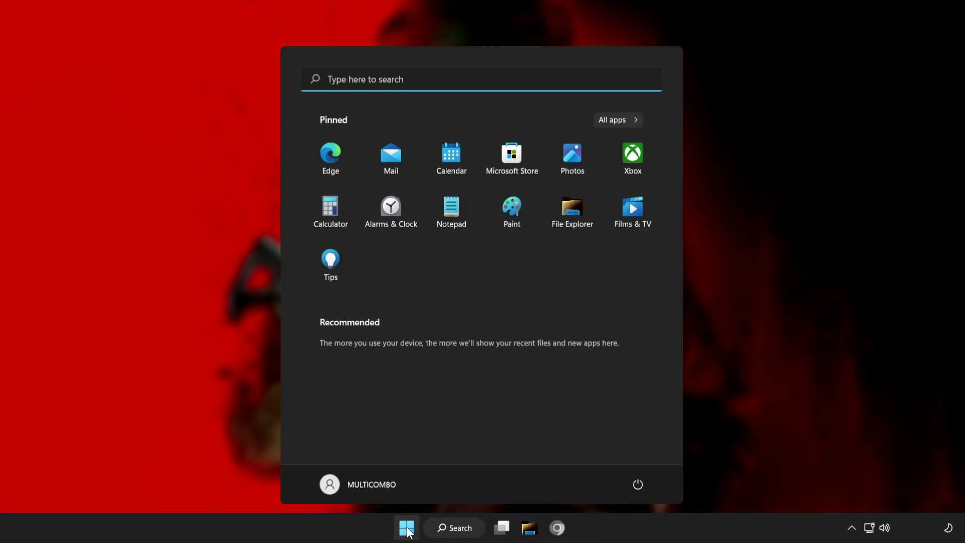
left_click(639, 483)
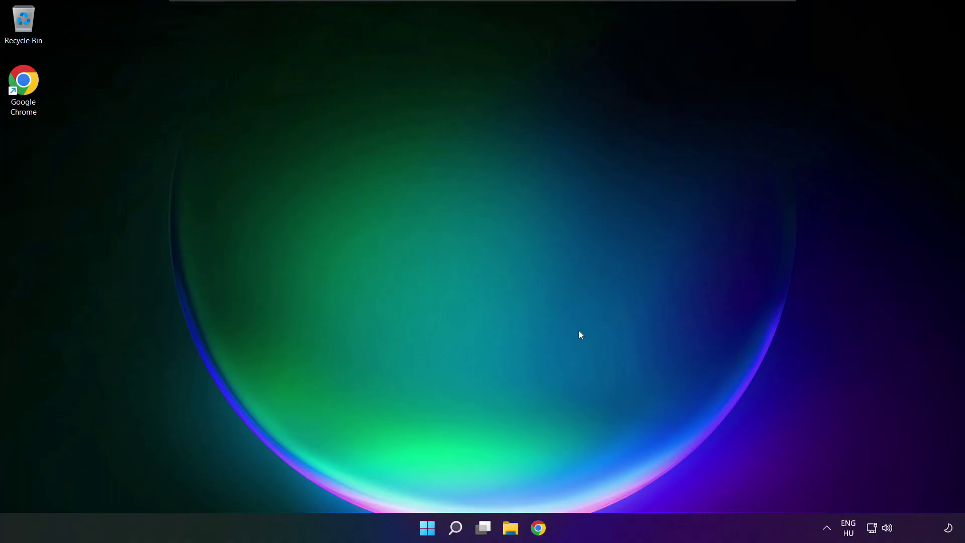
- Confirm Speakers as output at volume 100, then scroll the Sound page down to Advanced
left_click(888, 529)
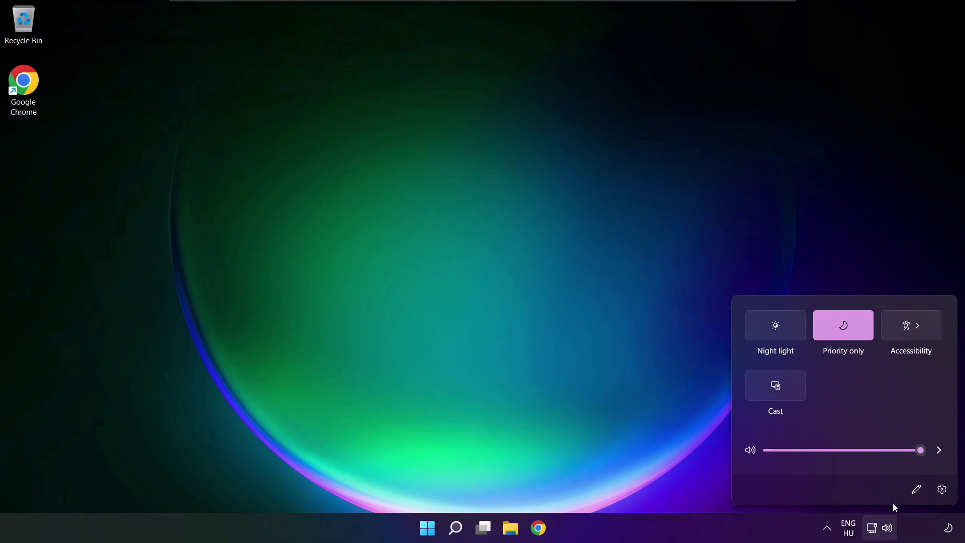
left_click(941, 453)
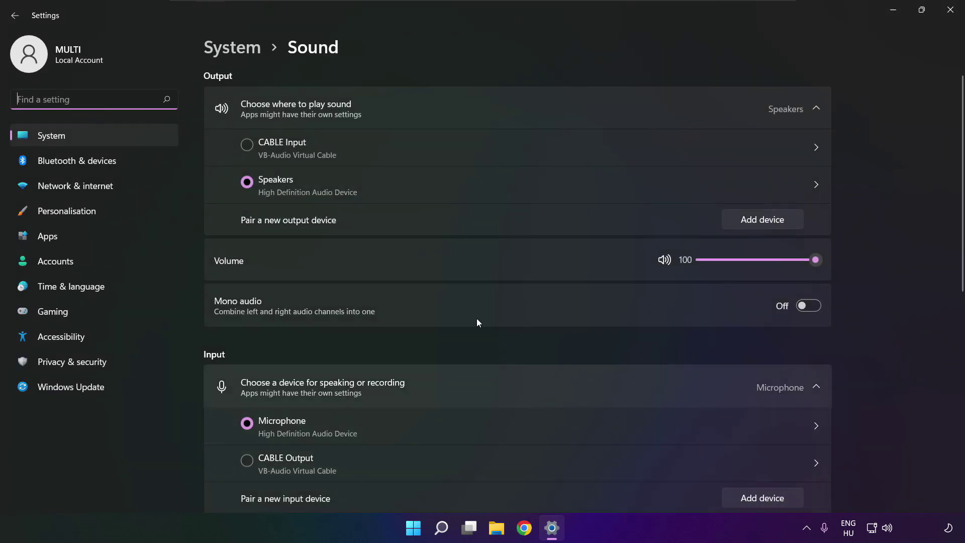
left_click(252, 183)
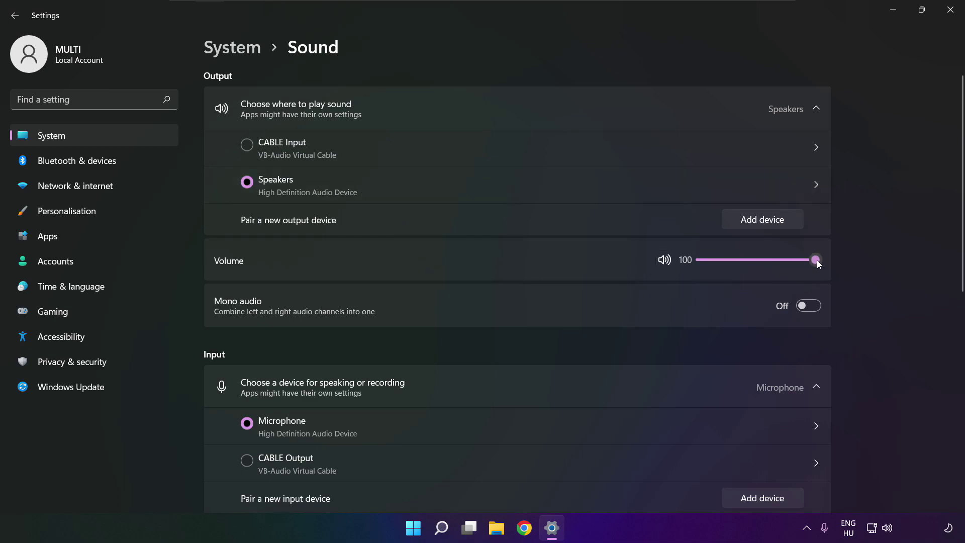
mouse_move(817, 260)
left_mouse_down()
mouse_move(765, 258)
mouse_move(833, 259)
left_mouse_up()
scroll(961, 330, "down", 3)
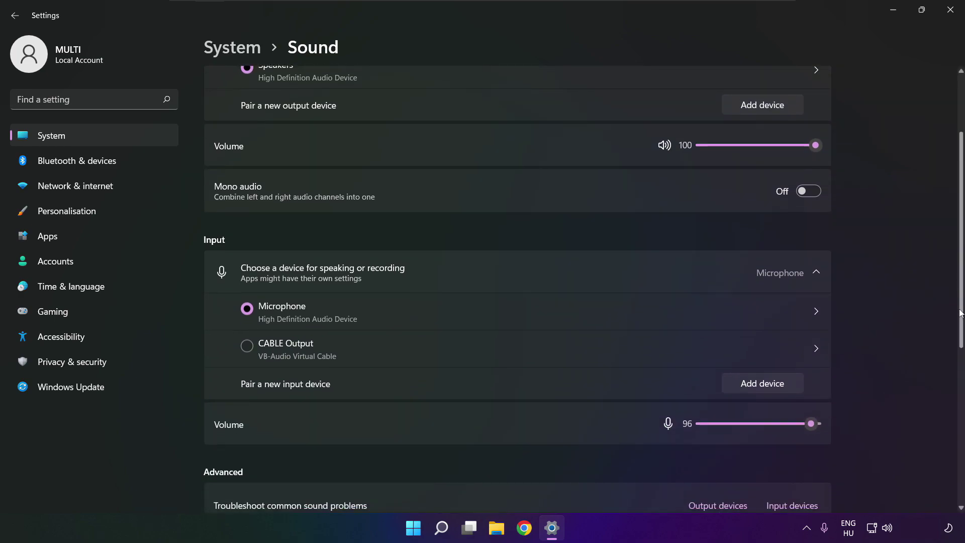
left_click_drag(960, 331, 961, 418)
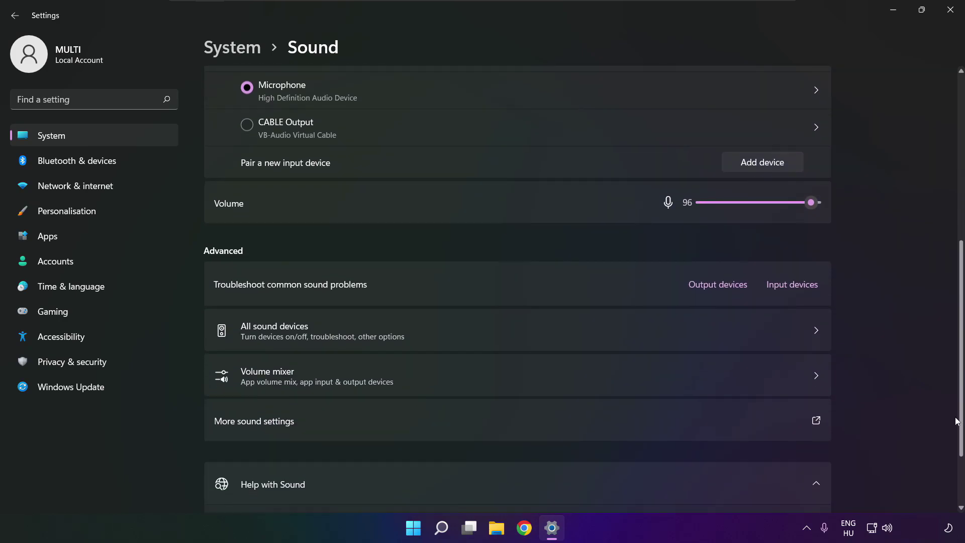
- Disable CABLE Input on the classic Sound Playback tab, leaving Speakers selected as default
left_click(397, 423)
left_click(414, 230)
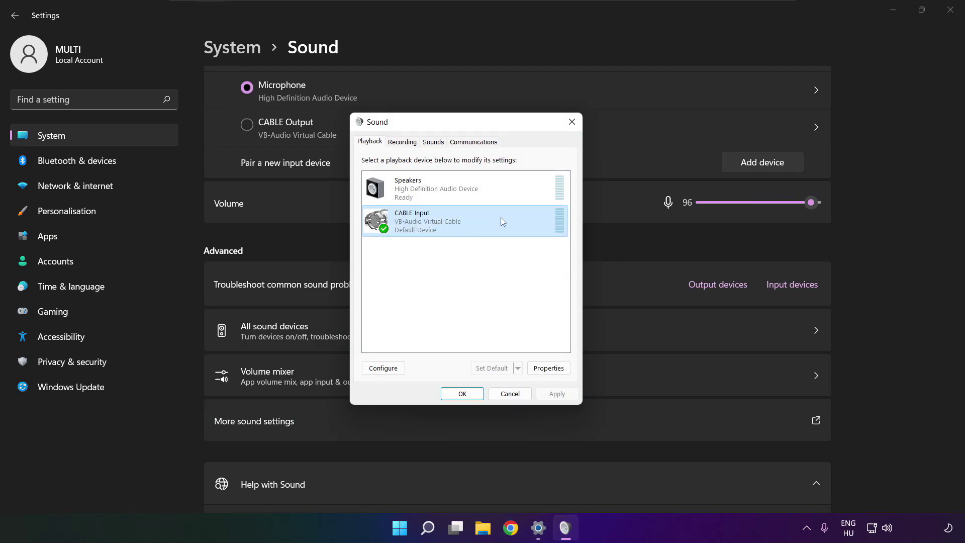
right_click(512, 224)
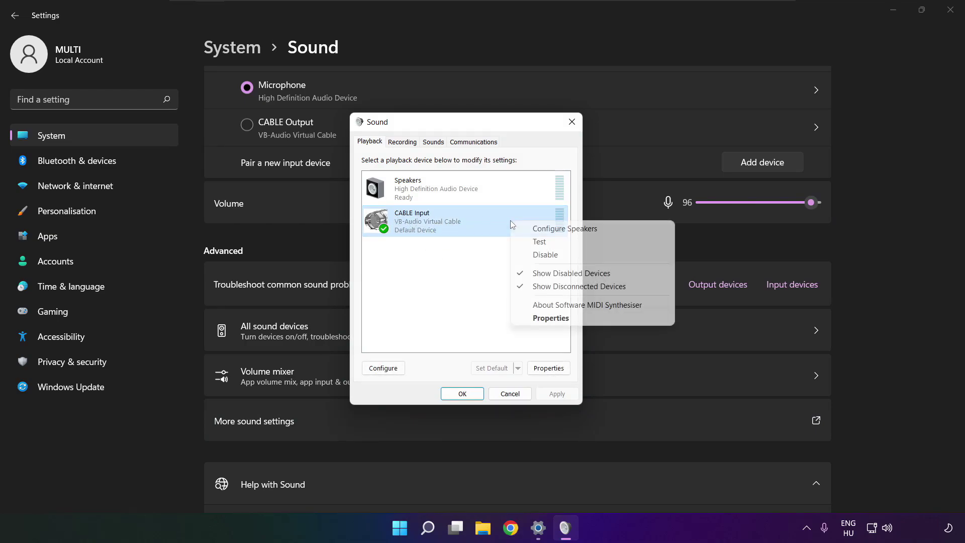
left_click(560, 258)
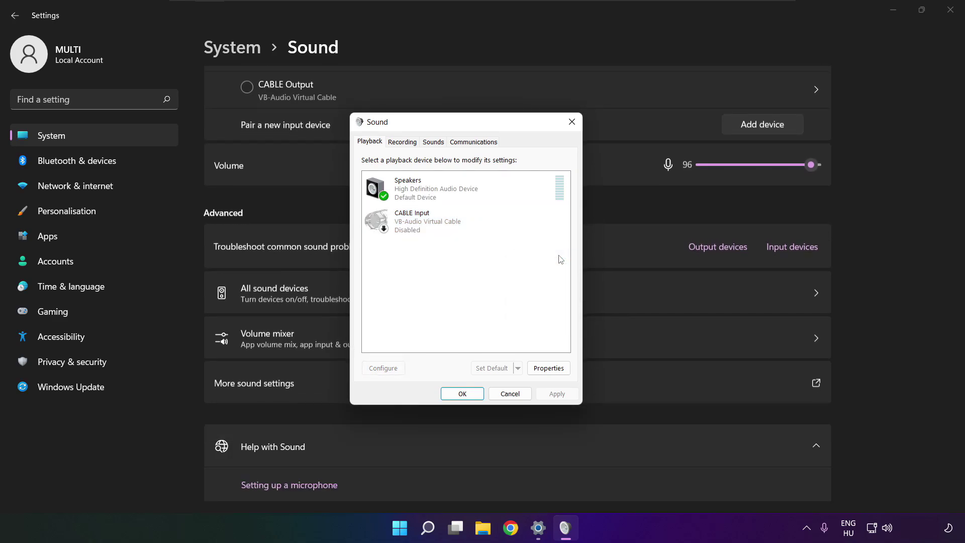
left_click(448, 197)
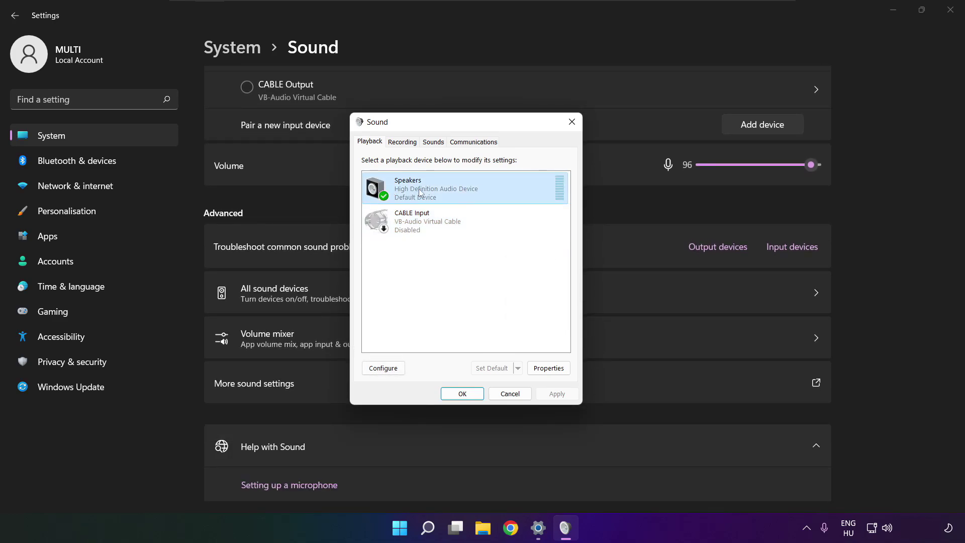
- Configure Speakers as 7.1 Surround with all optional speakers through the Speaker Setup wizard
right_click(467, 193)
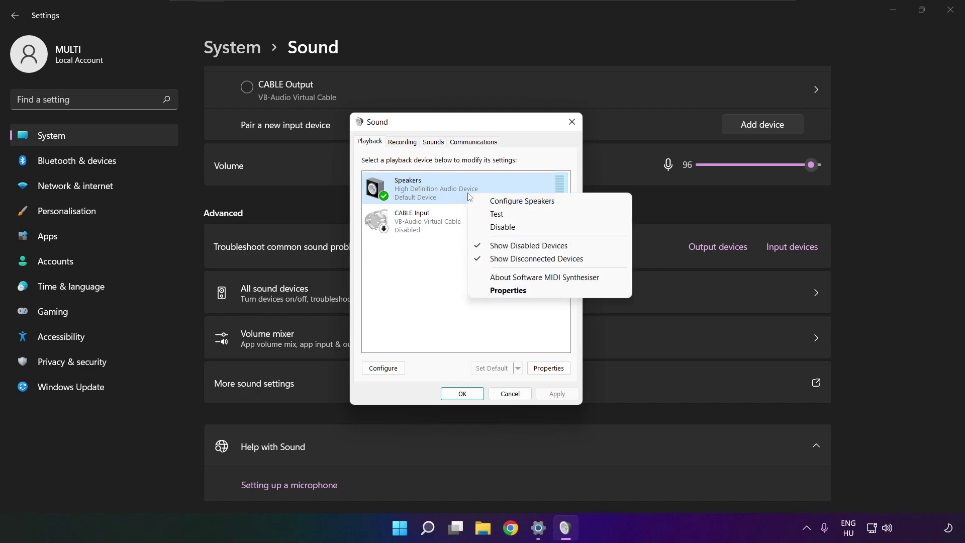
left_click(532, 201)
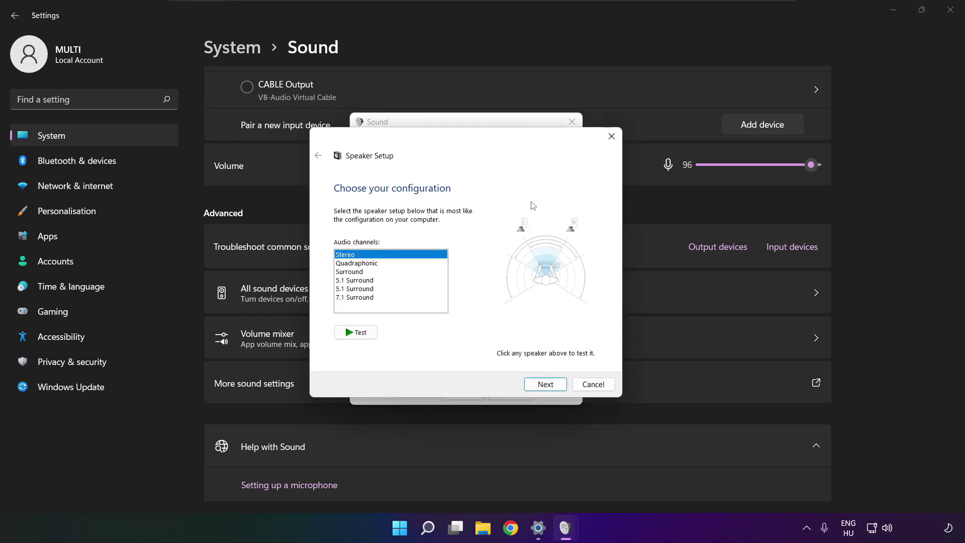
left_click(359, 298)
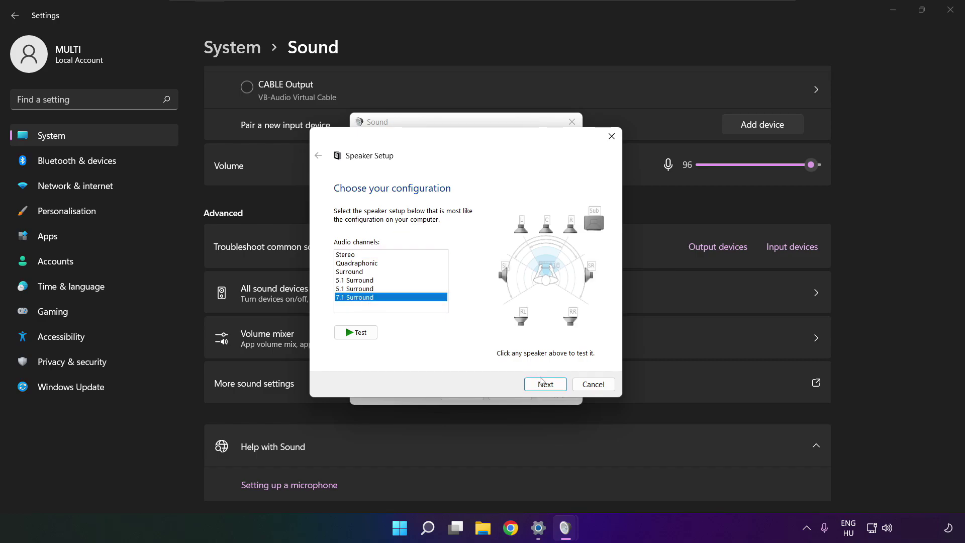
left_click(545, 385)
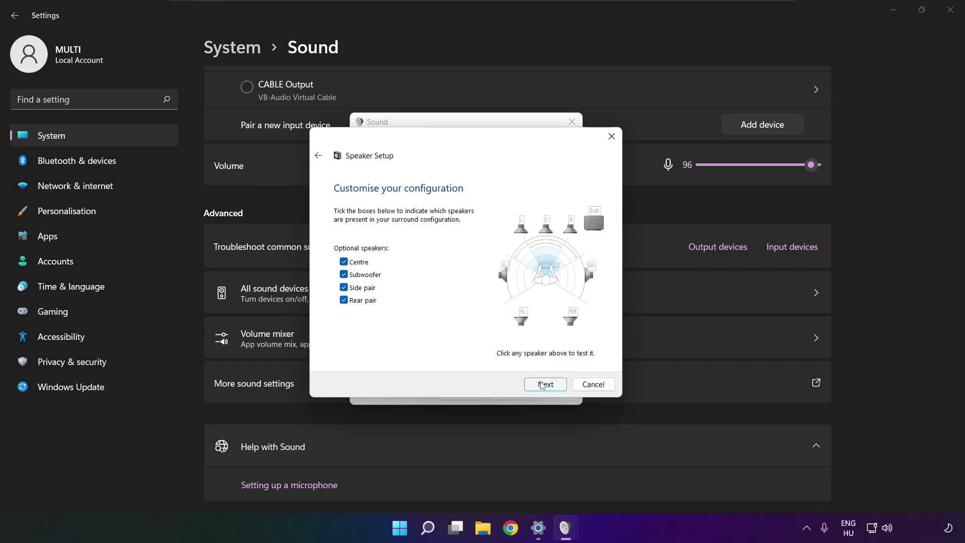
left_click(542, 385)
left_click(542, 385)
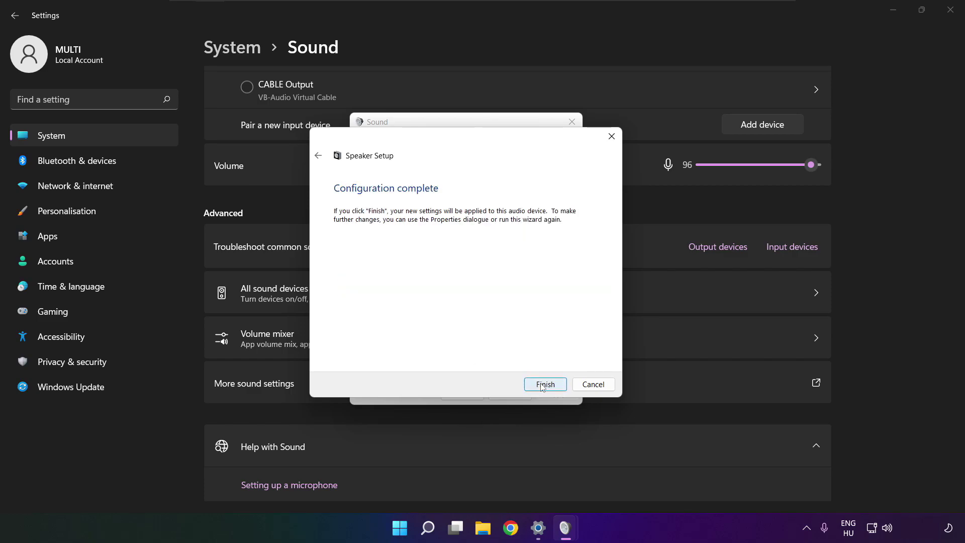
left_click(543, 385)
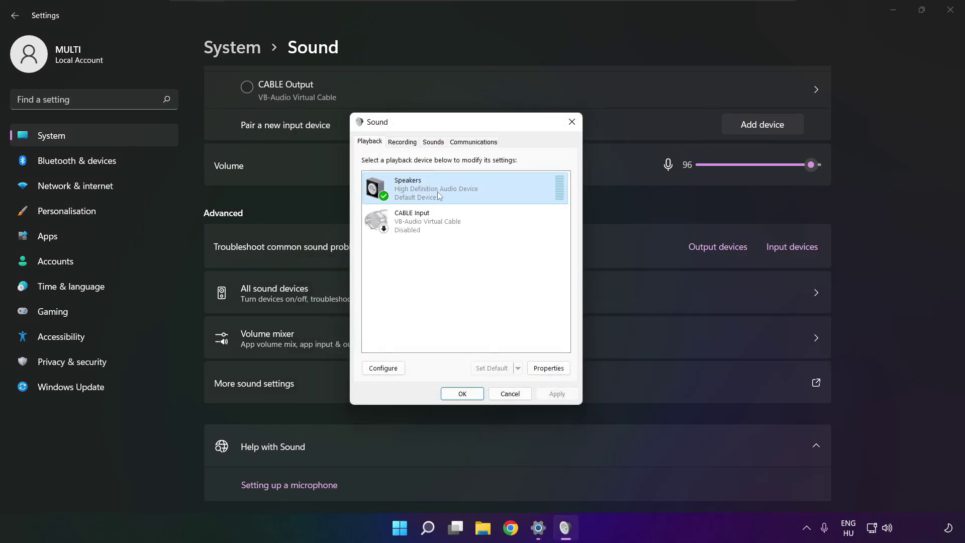
- In Speakers Properties, turn on Disable all enhancements and apply it
left_click(549, 368)
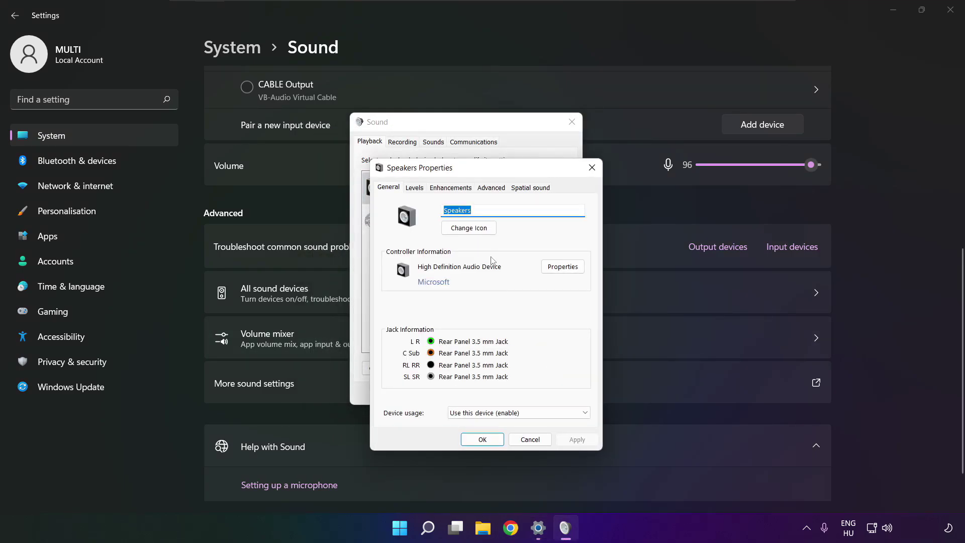
left_click_drag(454, 171, 434, 140)
left_click(399, 156)
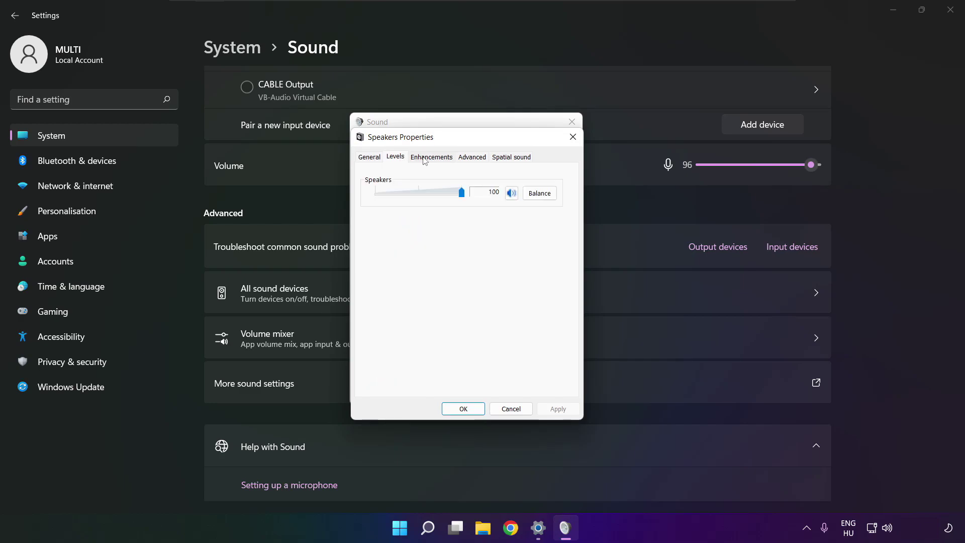
left_click(425, 158)
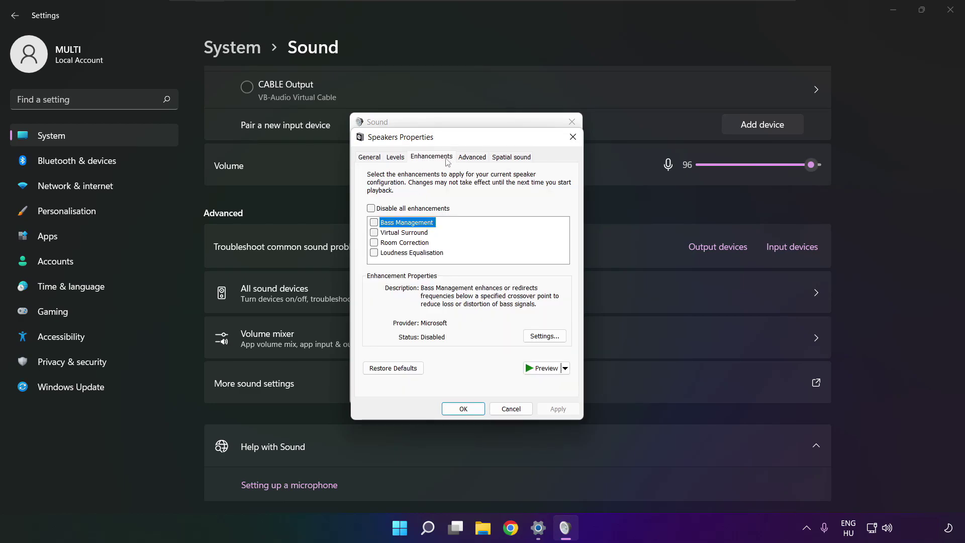
left_click(371, 208)
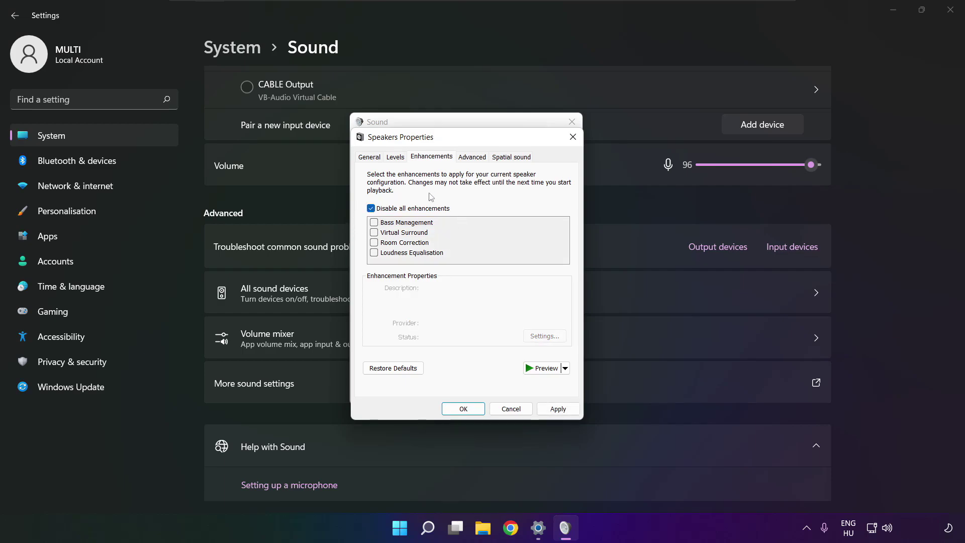
left_click(566, 412)
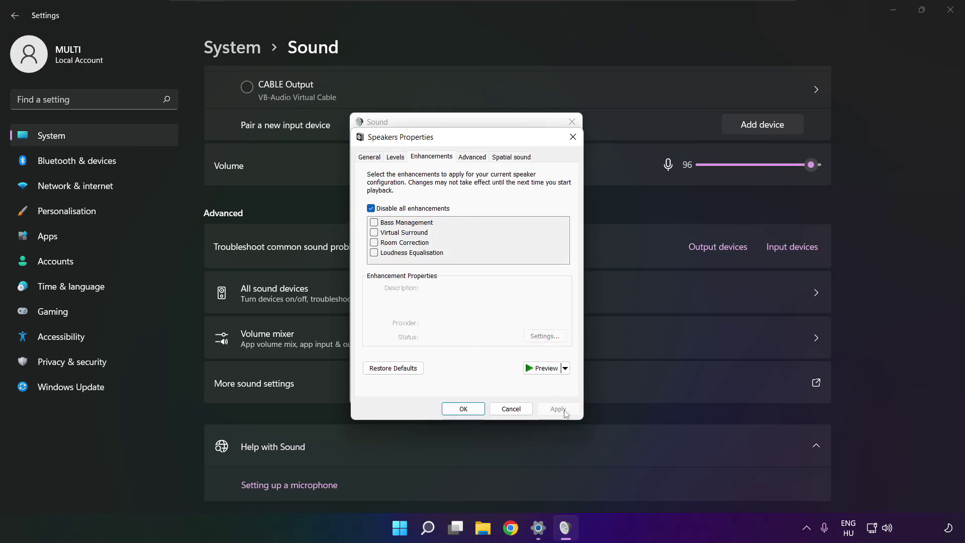
- Keep the default format at 16 bit, 48000 Hz (DVD Quality) and close the properties
left_click(469, 160)
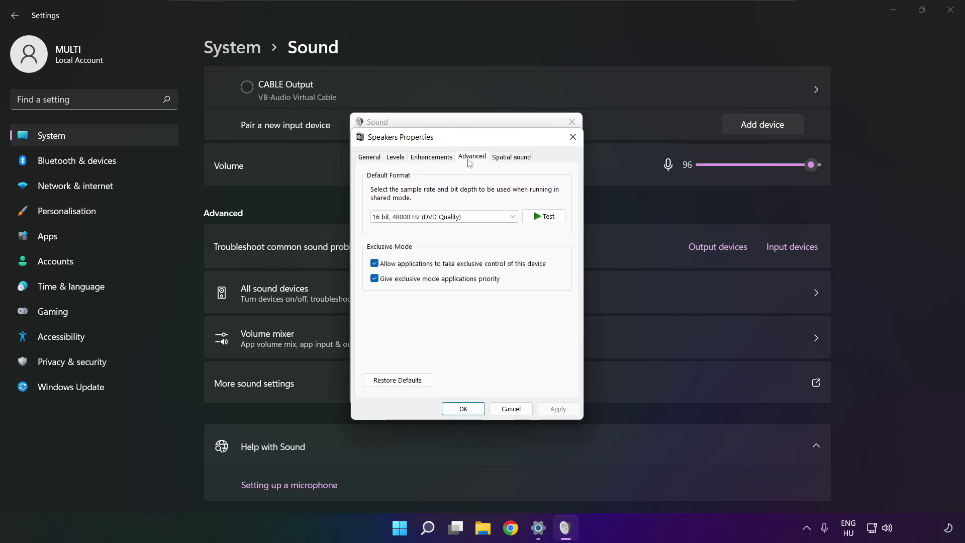
left_click(513, 219)
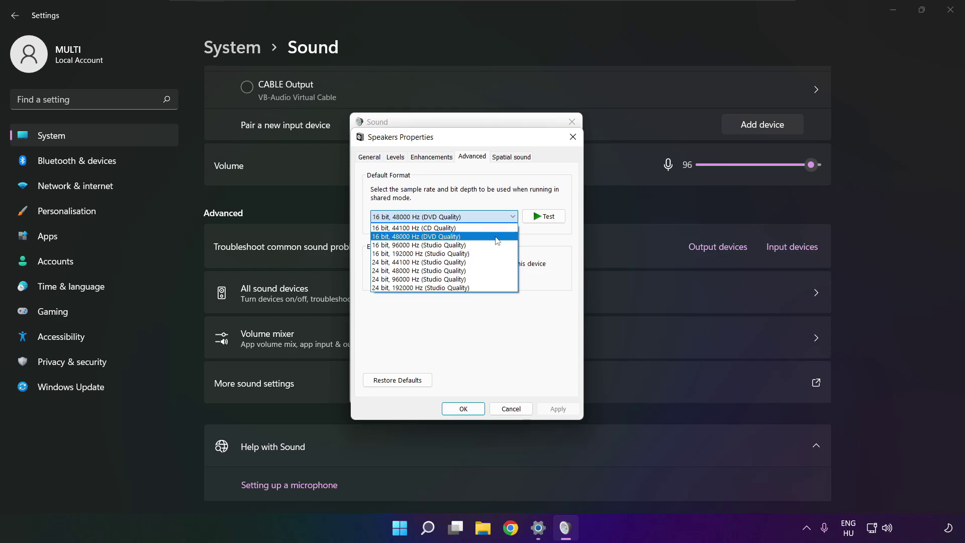
left_click(497, 239)
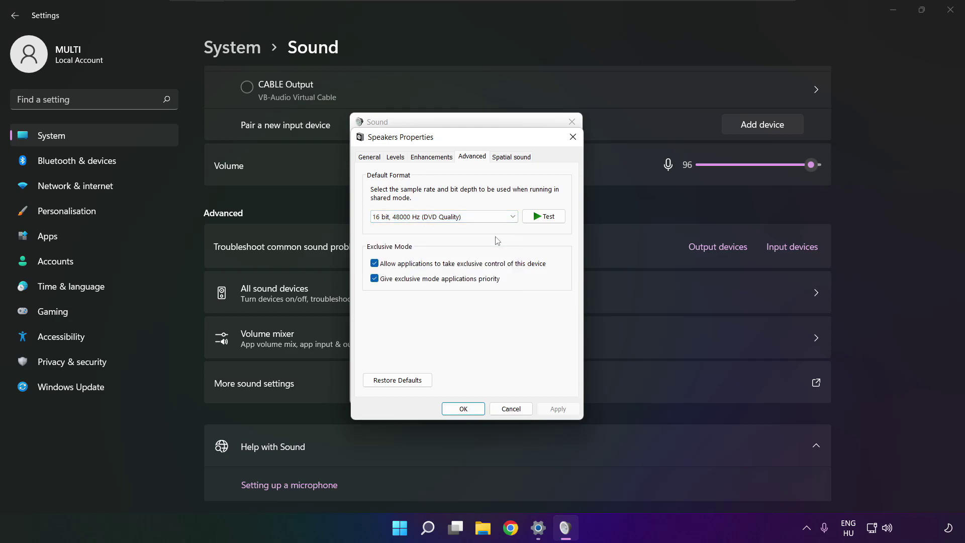
left_click(464, 406)
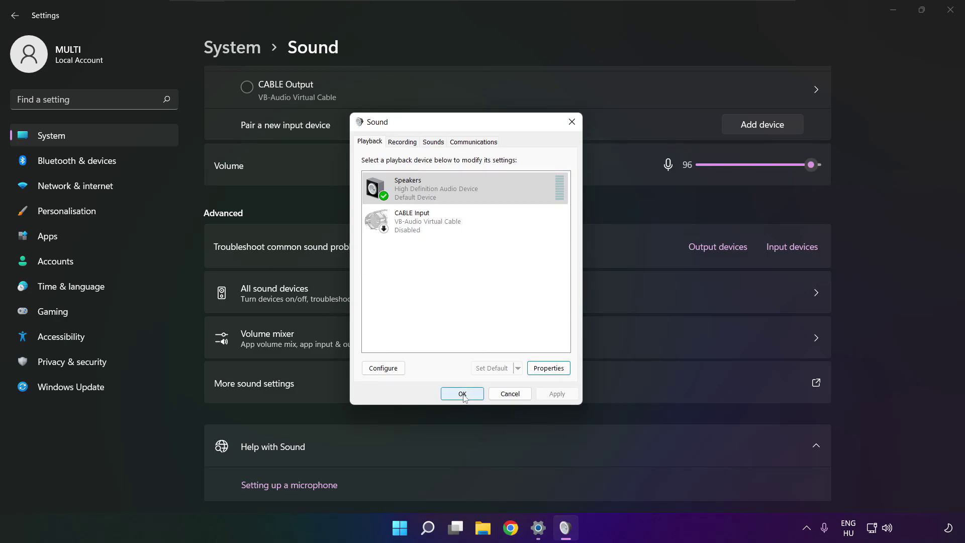
- Close the Sound dialog and Settings, then restart Windows from the Start menu
left_click(463, 395)
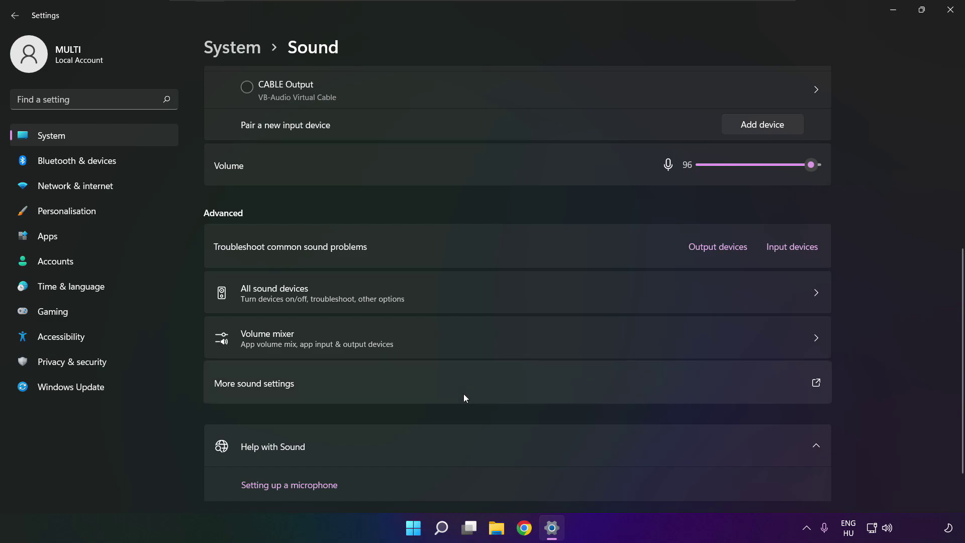
left_click(951, 9)
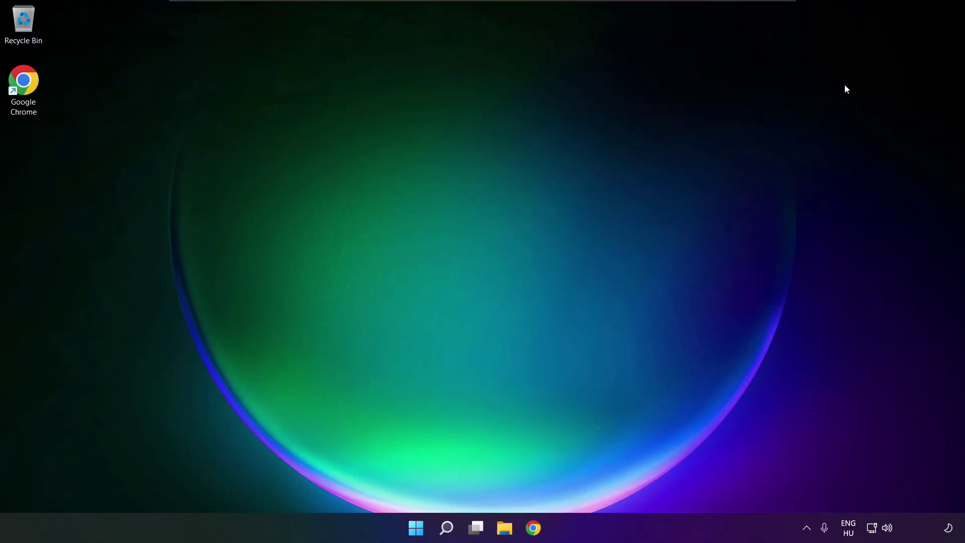
left_click(426, 527)
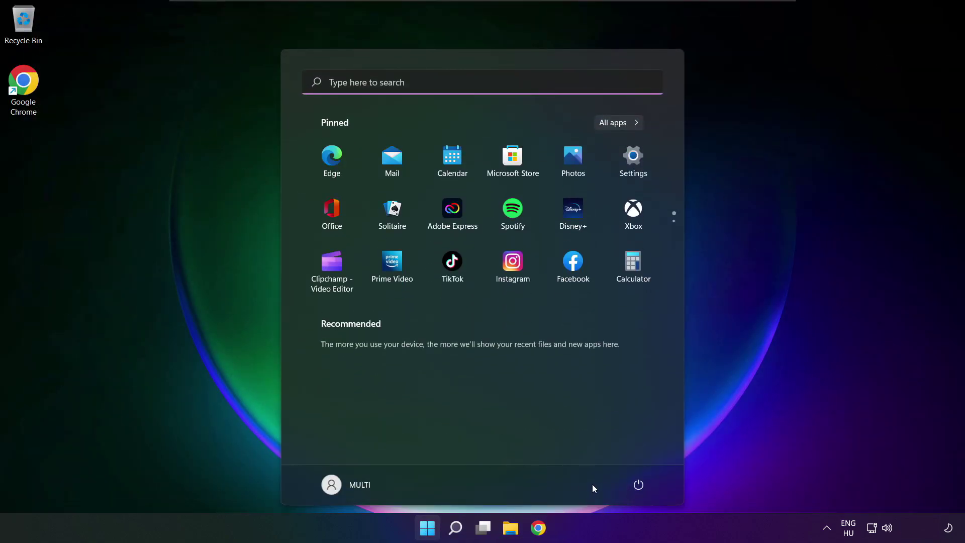
left_click(639, 484)
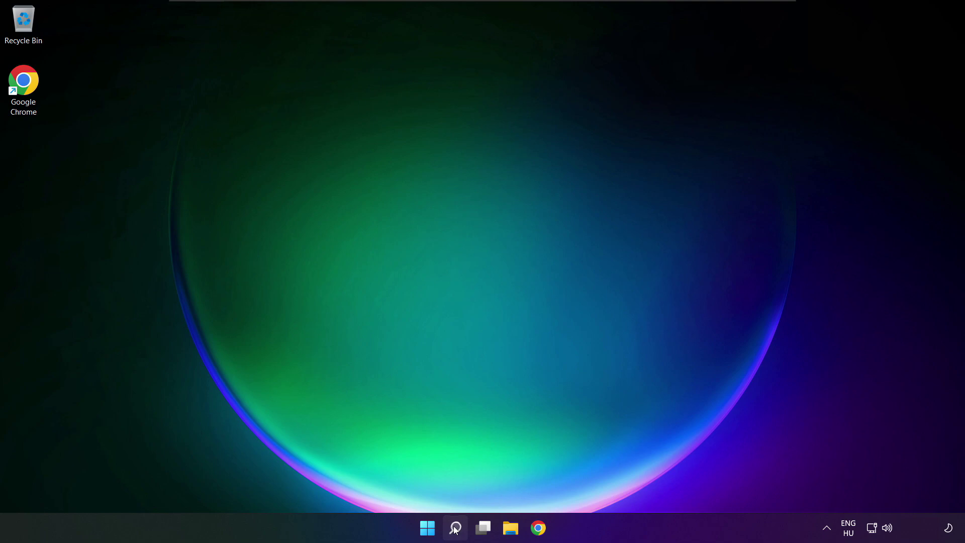
- Search Windows for 'device manager'
left_click(455, 527)
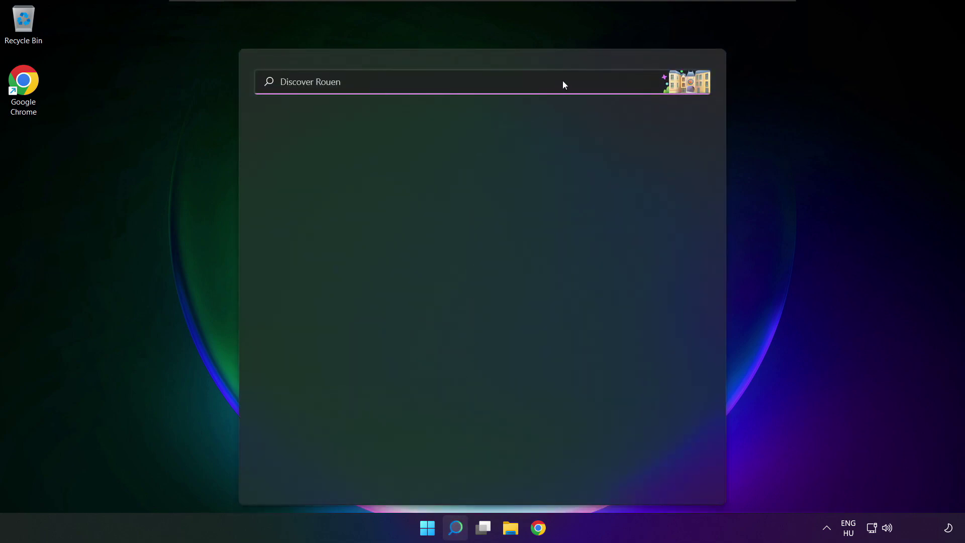
type("devi")
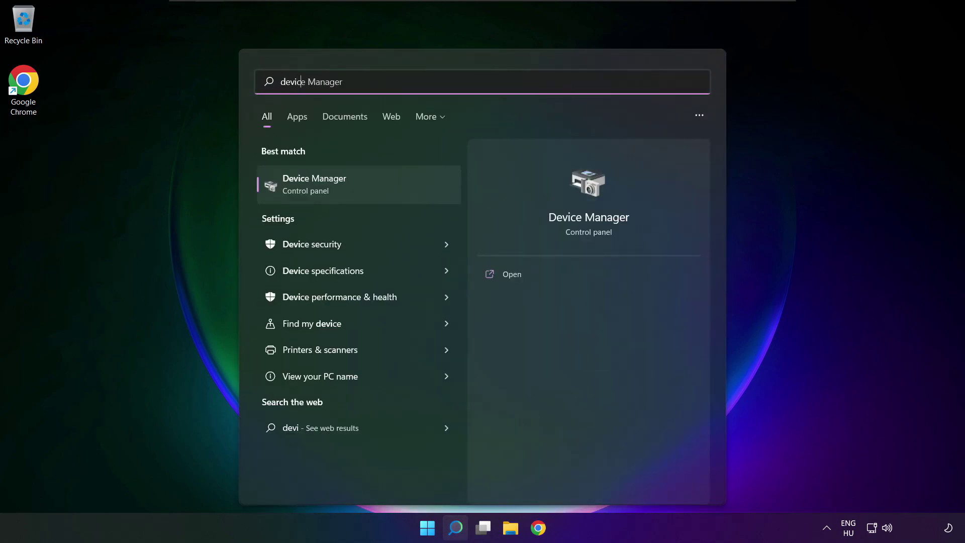
type("ce manager")
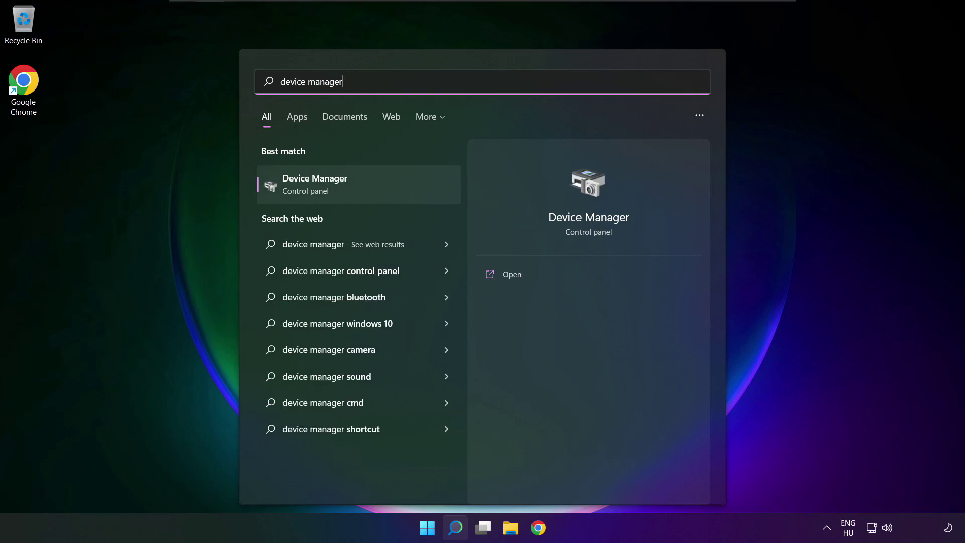
- Open Device Manager centred on screen, expand Sound, video and game controllers, and bring up High Definition Audio Device's menu
left_click(374, 183)
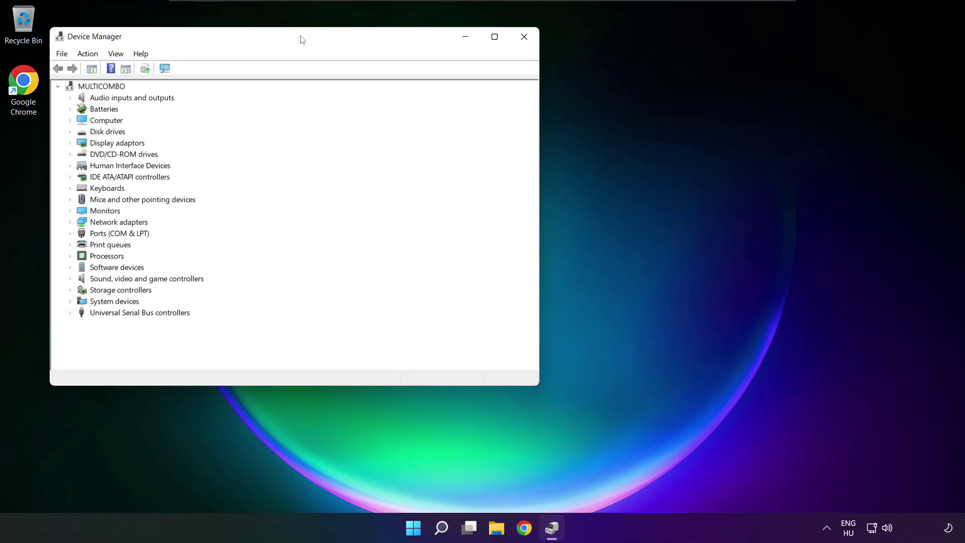
left_click_drag(302, 37, 506, 91)
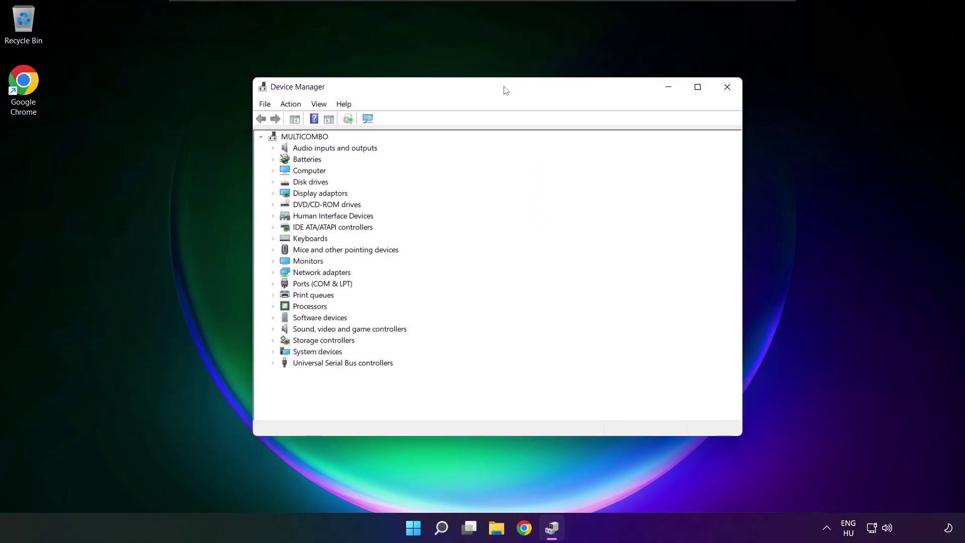
left_click(296, 330)
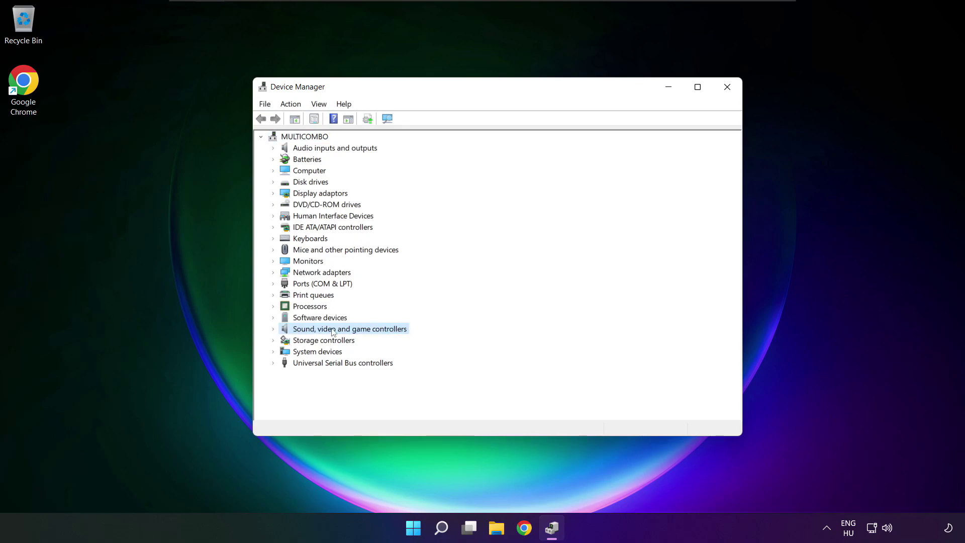
left_click(276, 329)
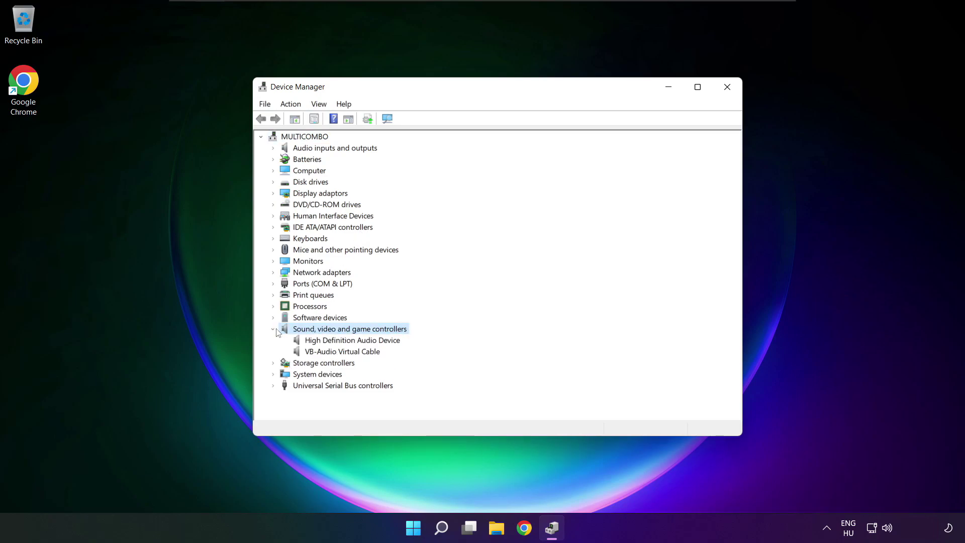
left_click(305, 341)
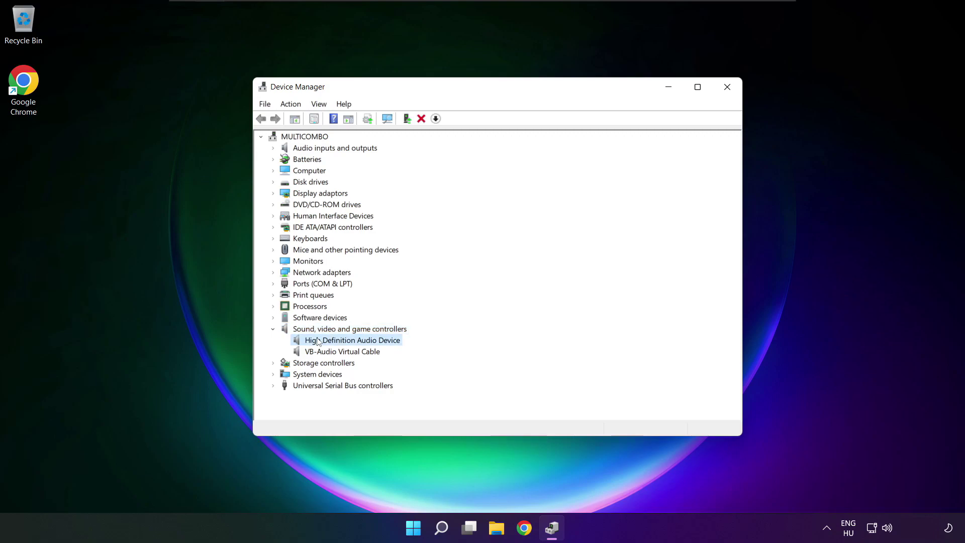
right_click(345, 343)
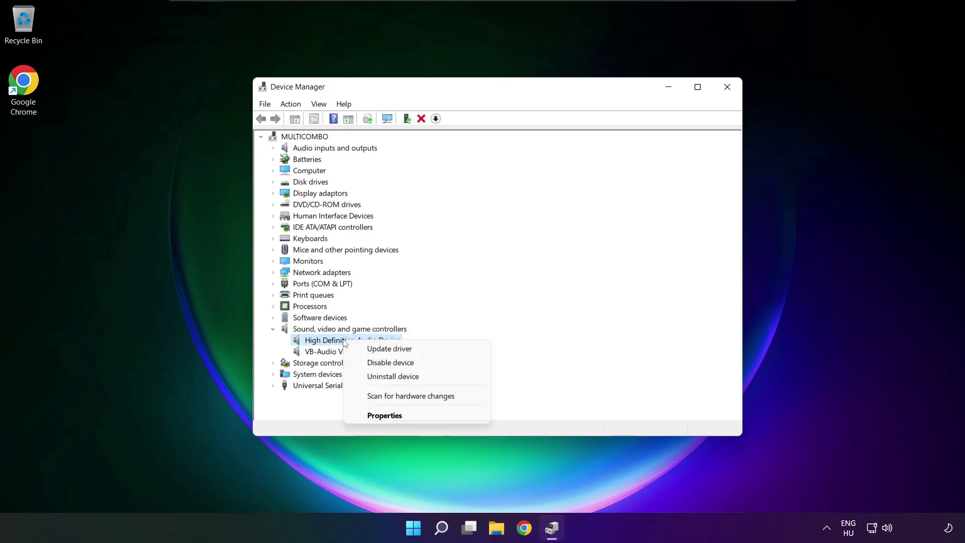
- Reinstall the High Definition Audio Device driver from the compatible drivers list, accepting the warning
left_click(436, 351)
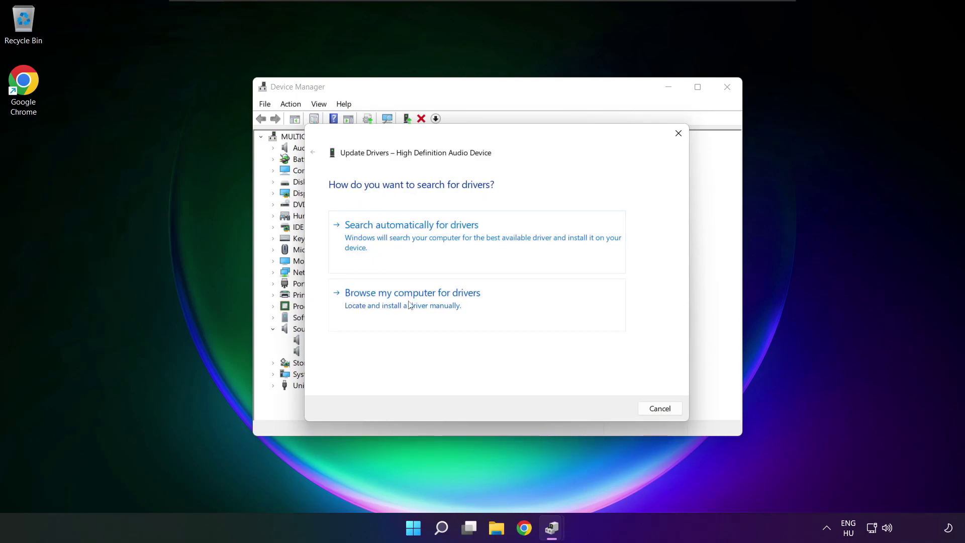
left_click(432, 305)
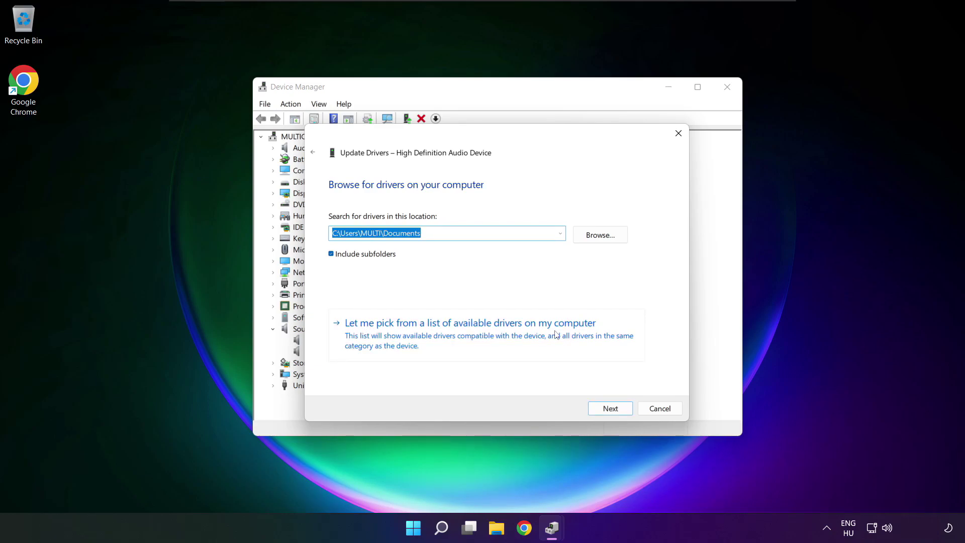
left_click(475, 342)
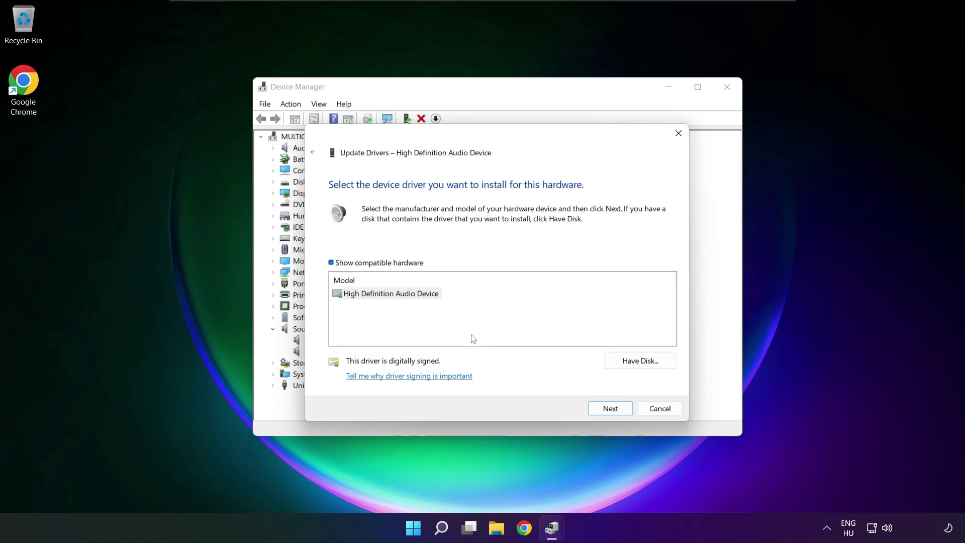
left_click(374, 300)
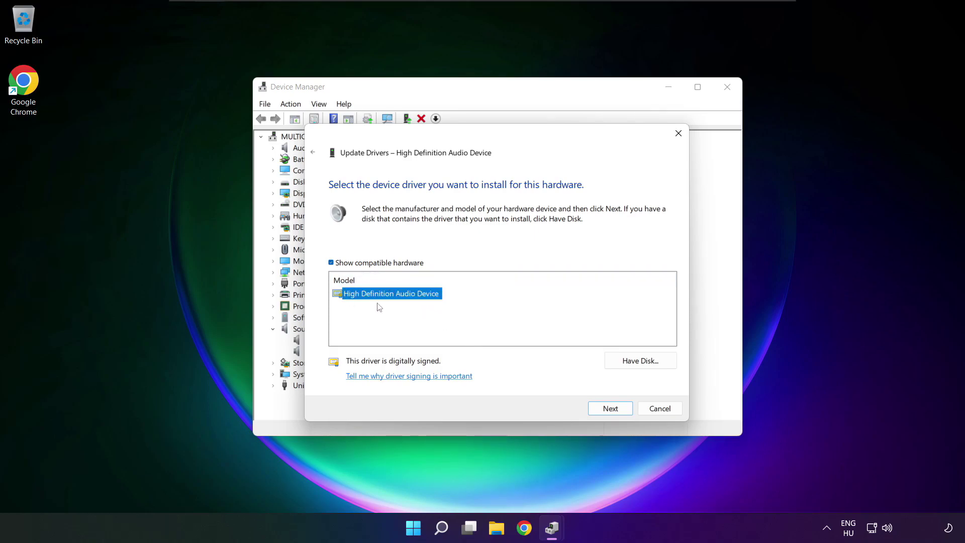
left_click(614, 410)
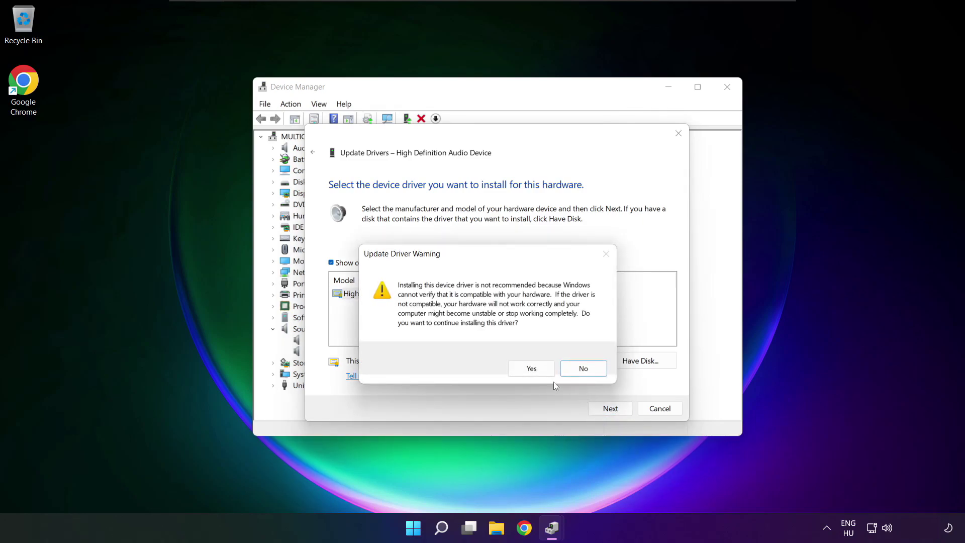
left_click(532, 369)
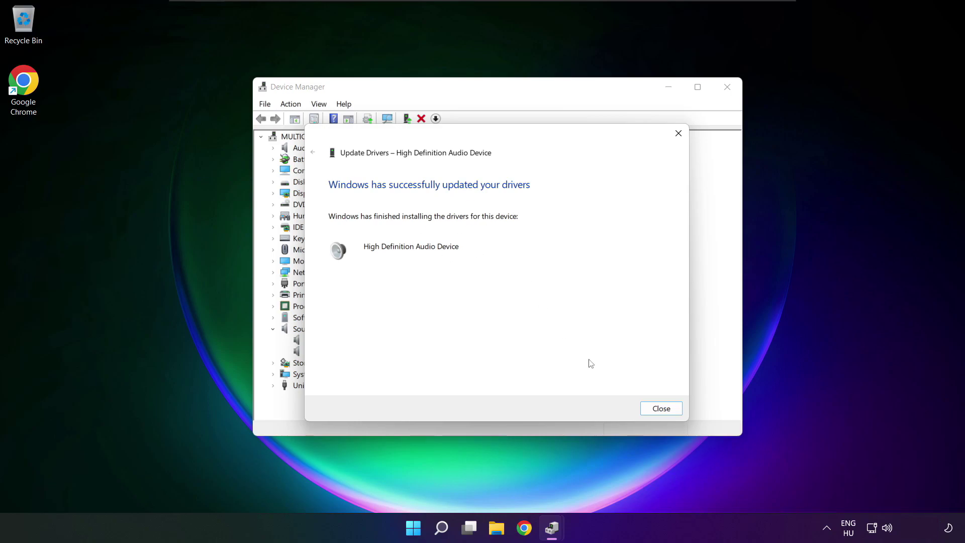
left_click(666, 413)
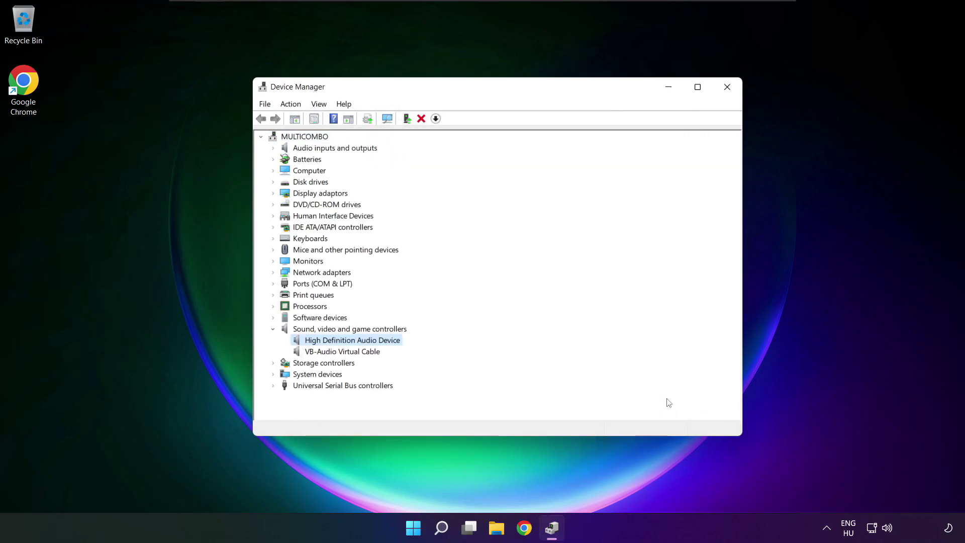
- Close Device Manager and restart the computer from the Start menu's power options
left_click(729, 89)
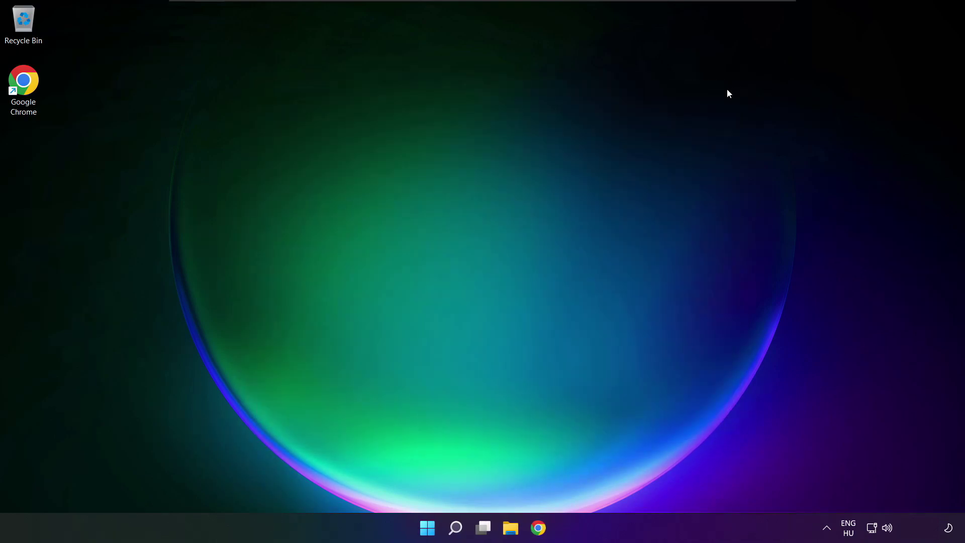
left_click(421, 527)
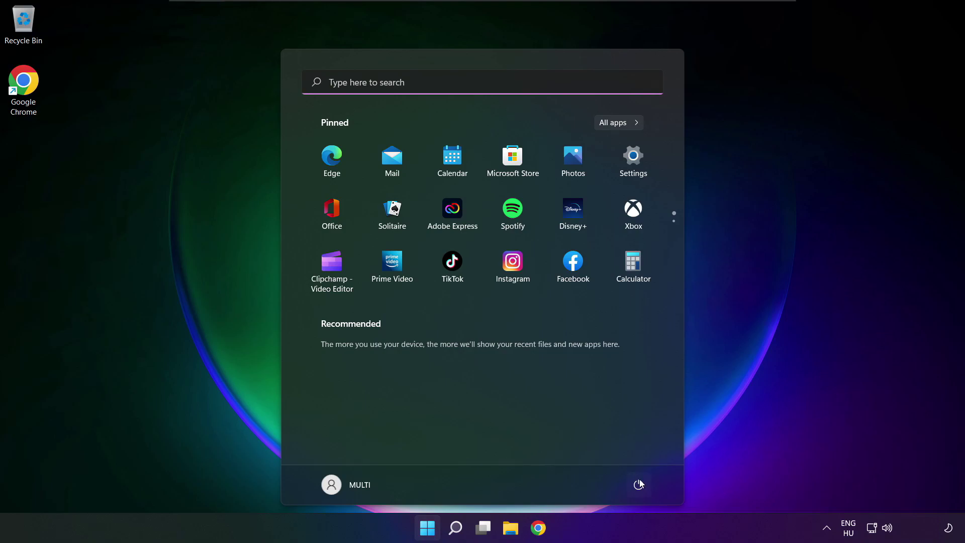
left_click(639, 484)
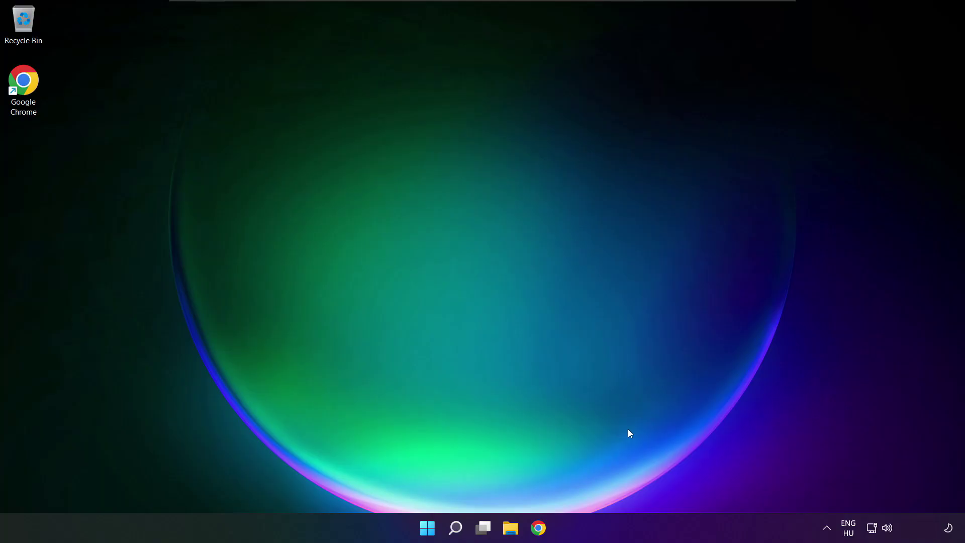
- Open Sound settings from the taskbar volume icon and scroll to the Advanced troubleshooting options
right_click(888, 530)
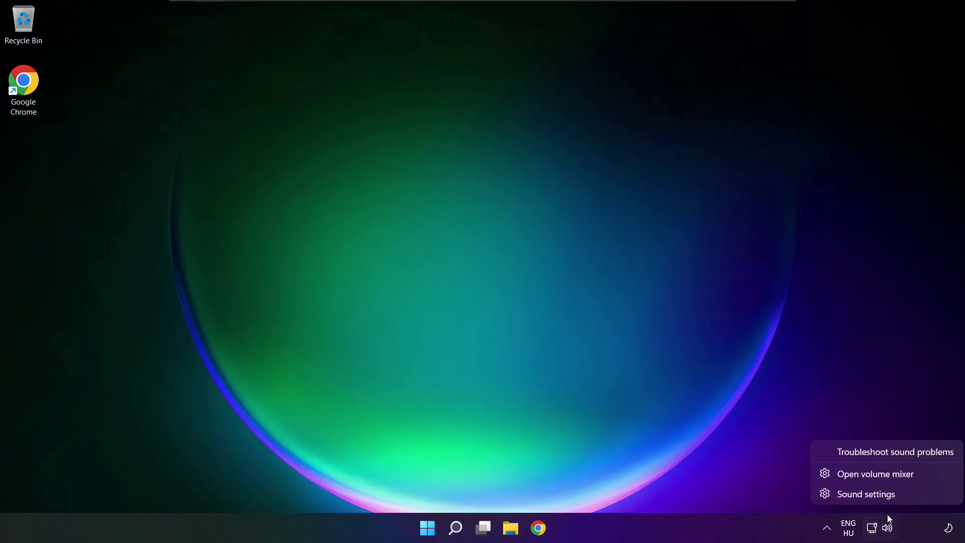
left_click(903, 495)
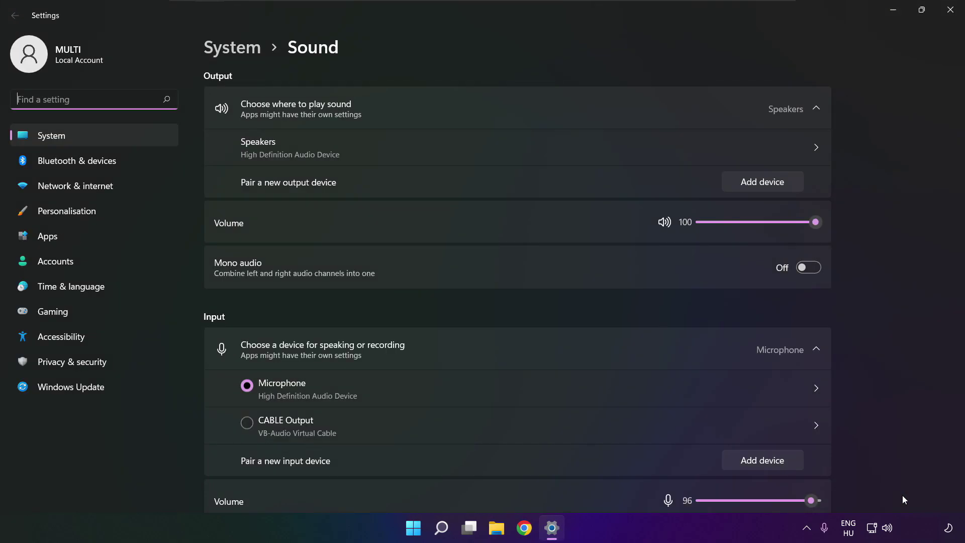
scroll(517, 291, "down", 6)
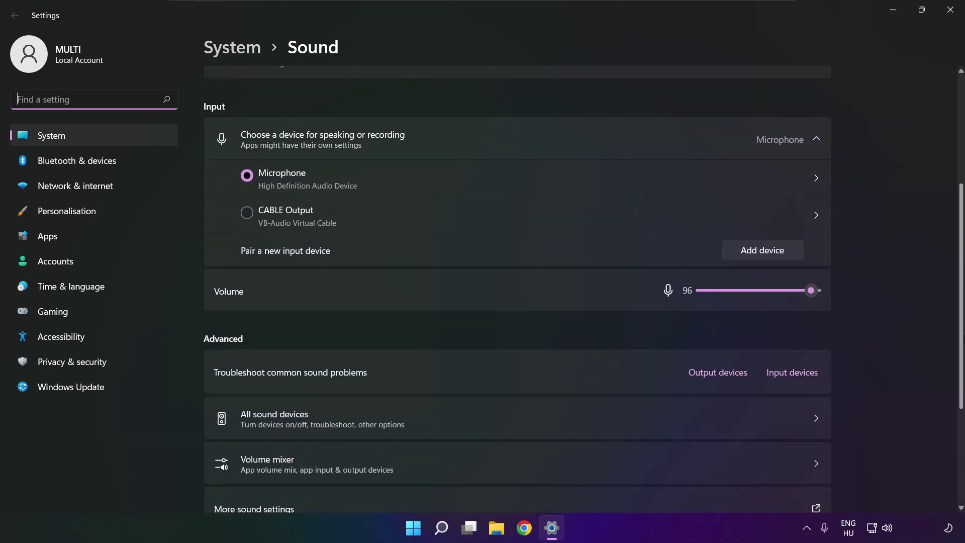
scroll(517, 291, "down", 1)
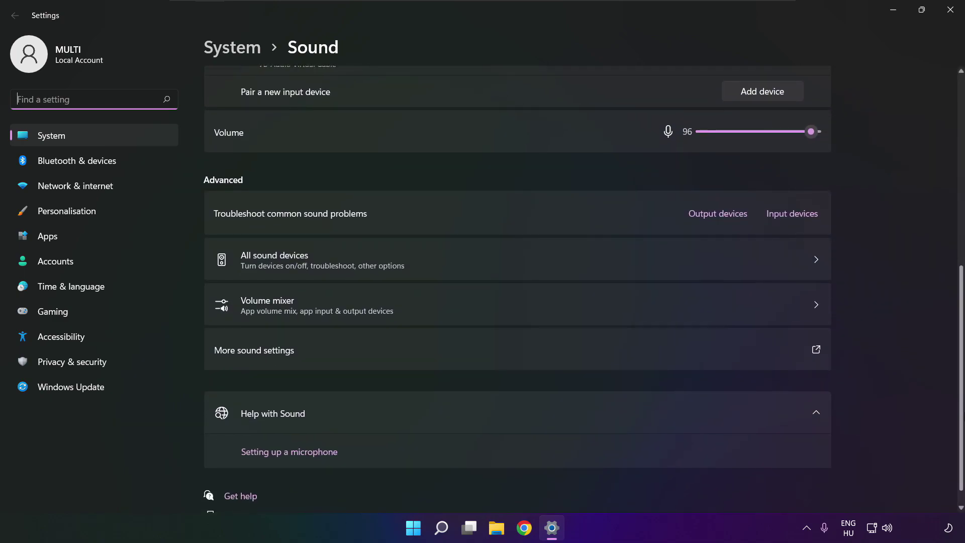
scroll(518, 291, "down", 1)
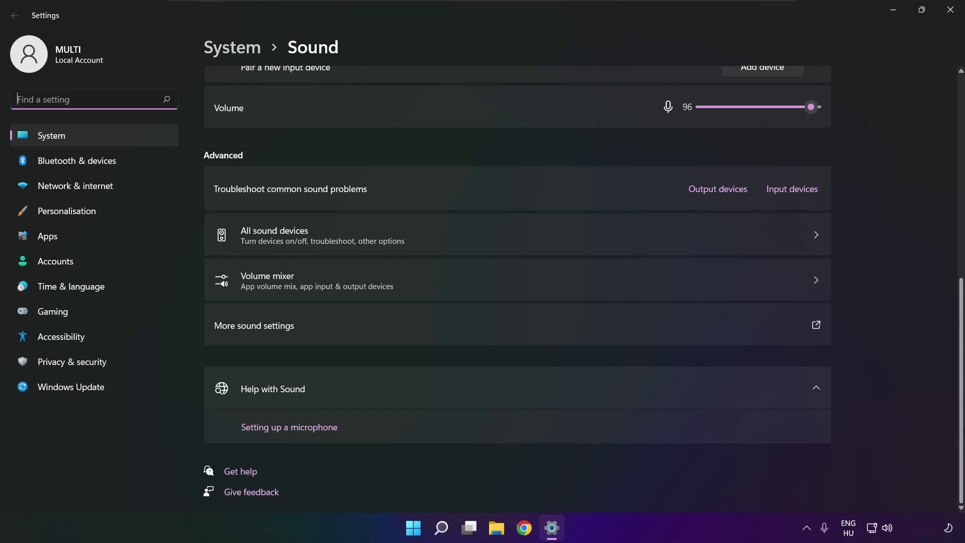
- Run the Playing Audio troubleshooter for output devices under Troubleshoot common sound problems
left_click(722, 194)
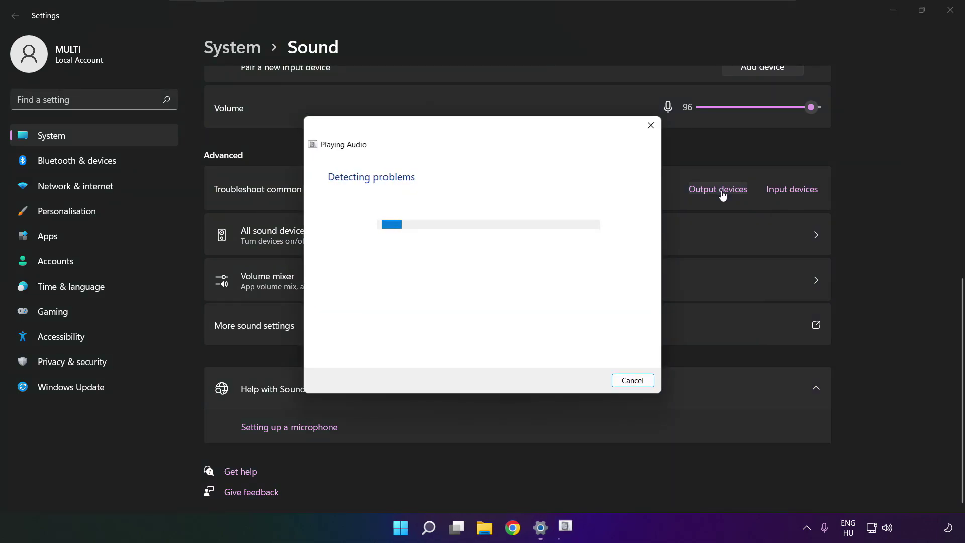